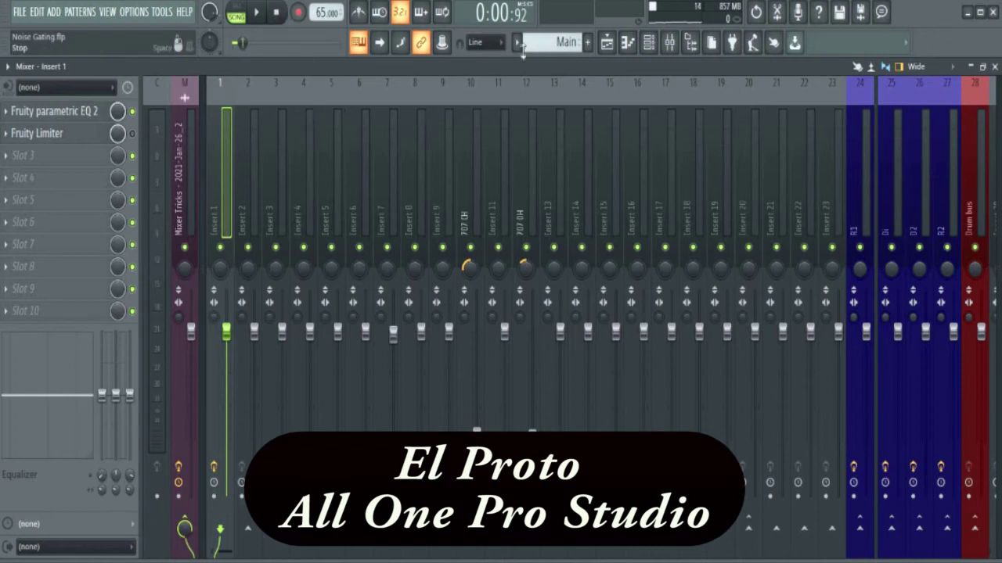
- Play the noisy vocal from the Playlist and raise the master volume in the Mixer
left_click(607, 42)
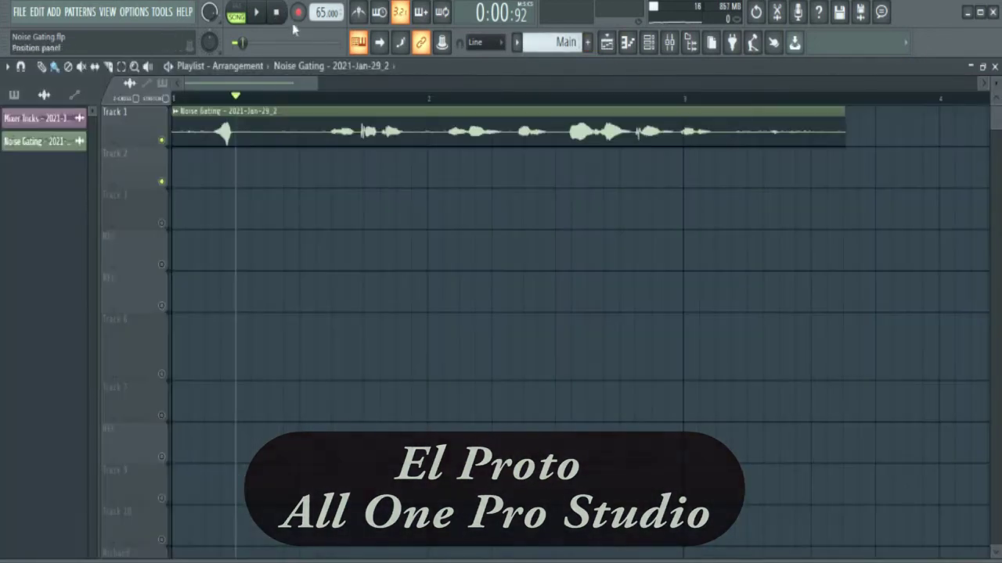
left_click(259, 13)
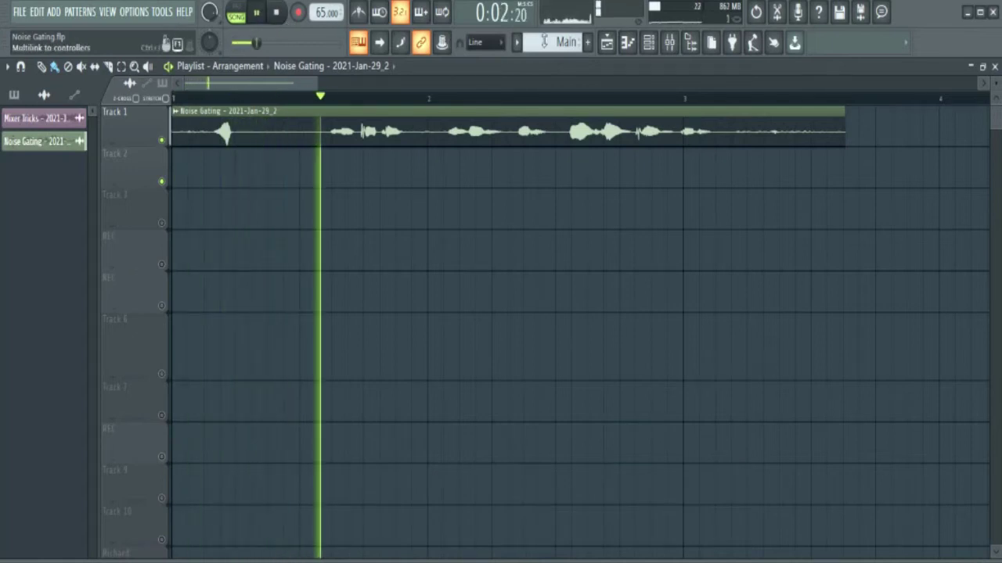
left_click(670, 45)
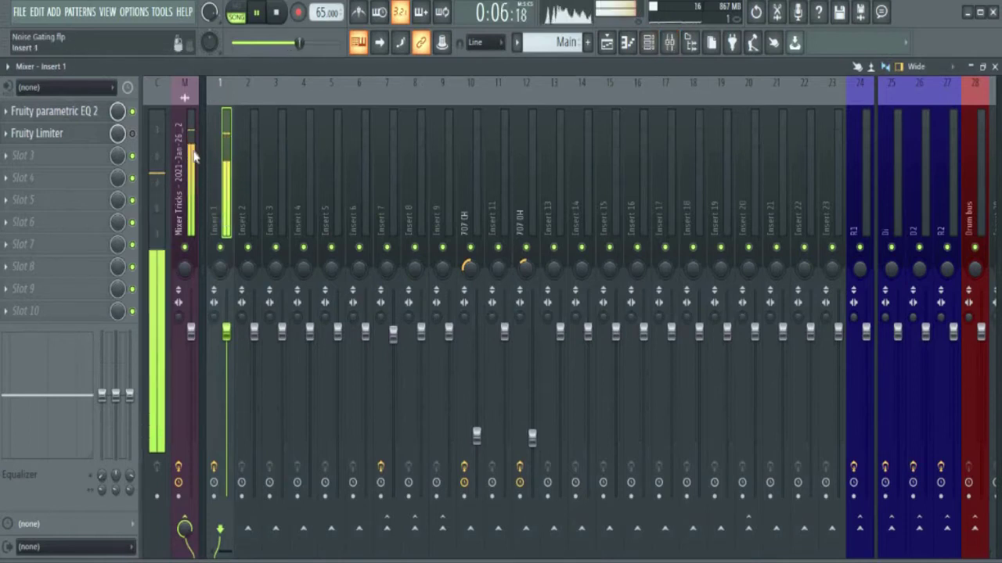
left_click_drag(298, 42, 320, 42)
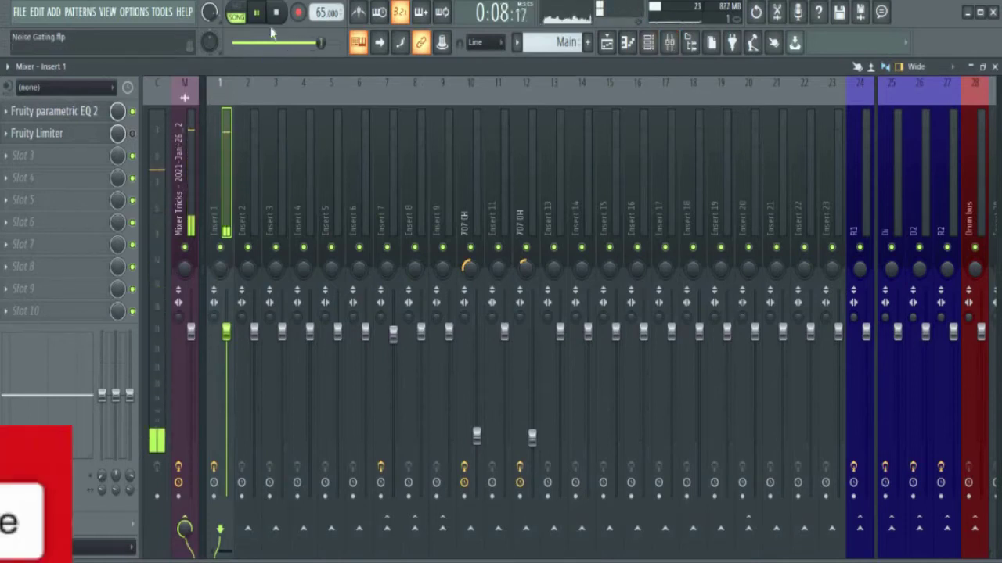
- Replay the vocal, stop it, and open the Fruity Limiter on Insert 1
left_click(275, 12)
left_click(257, 13)
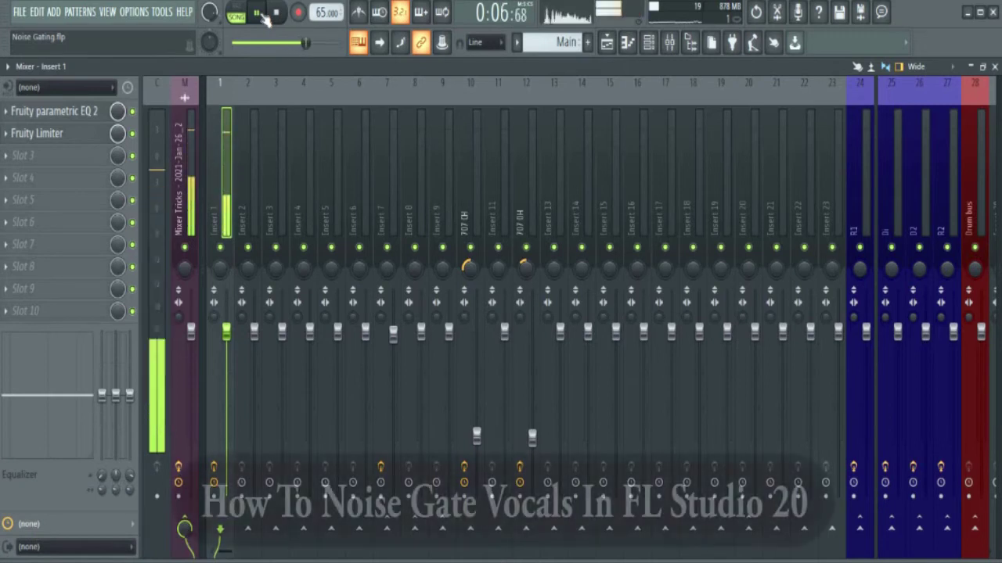
left_click(276, 12)
left_click(92, 137)
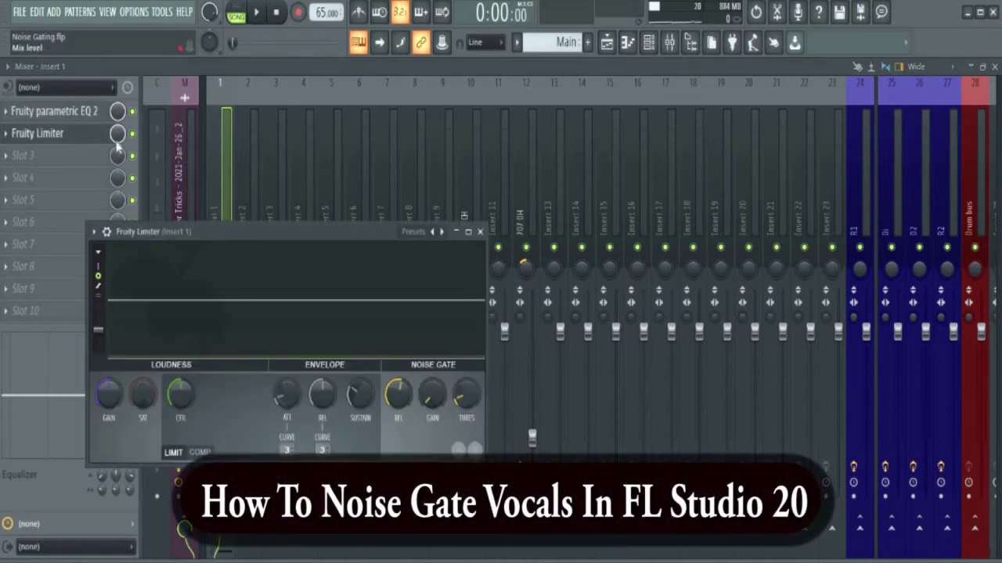
- Load the Default preset on Insert 1's Fruity Limiter and move its window right
left_click_drag(111, 245, 231, 156)
left_click(212, 144)
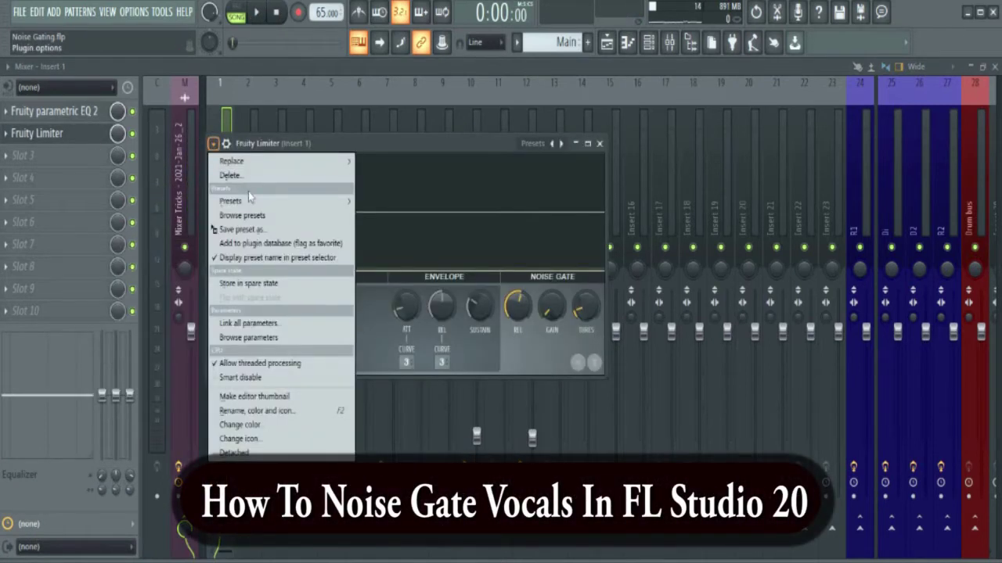
mouse_move(263, 202)
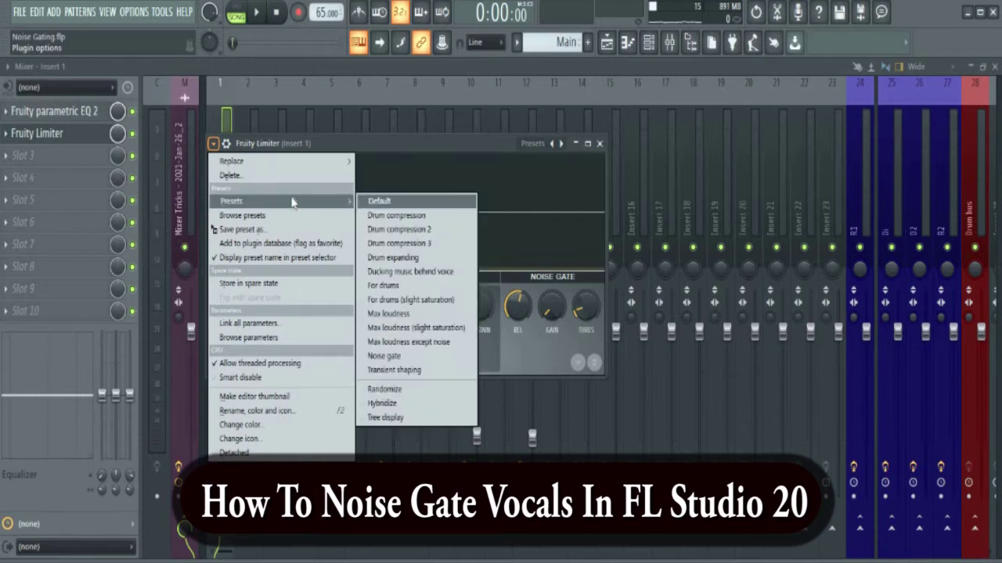
left_click(383, 201)
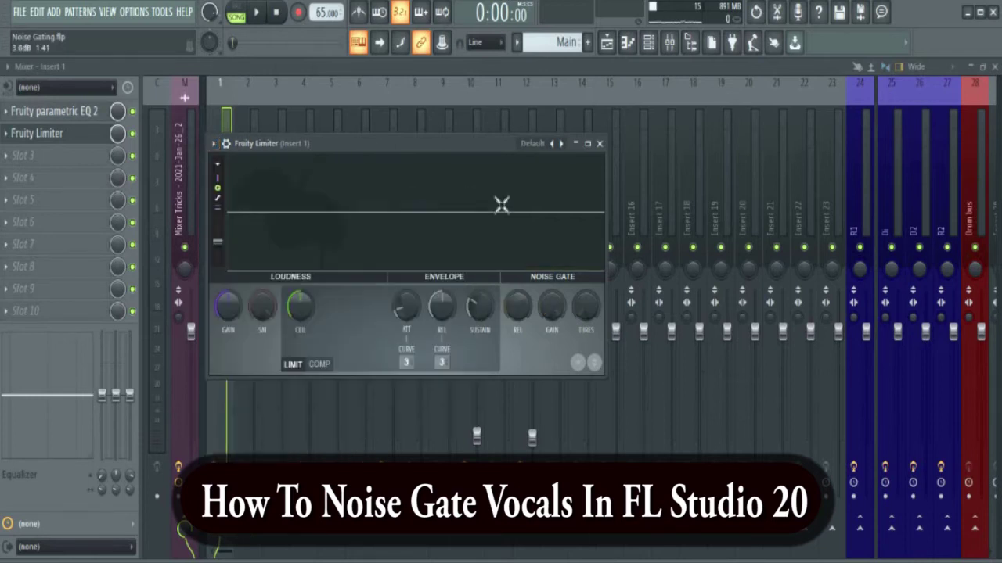
left_click_drag(501, 205, 640, 187)
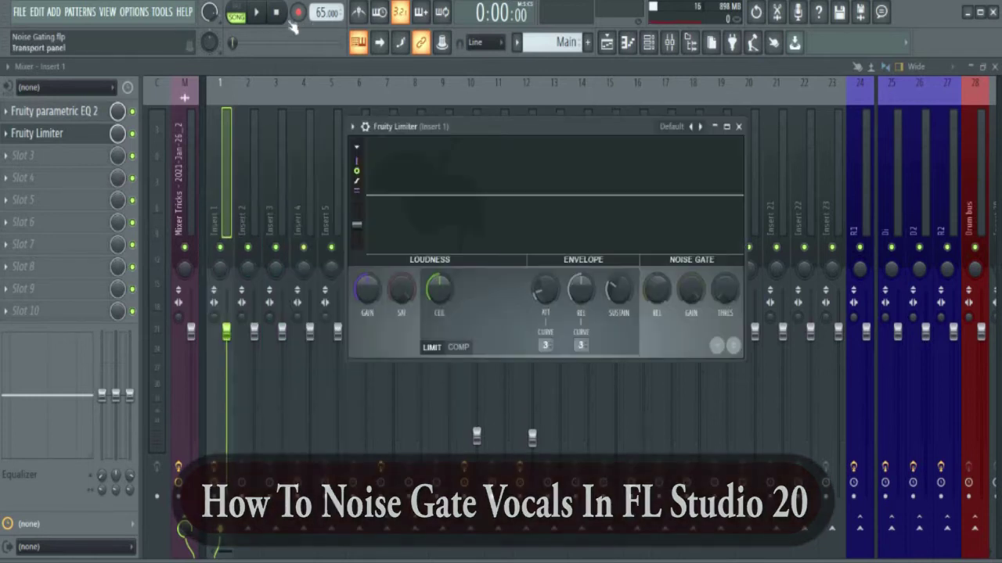
left_click(607, 46)
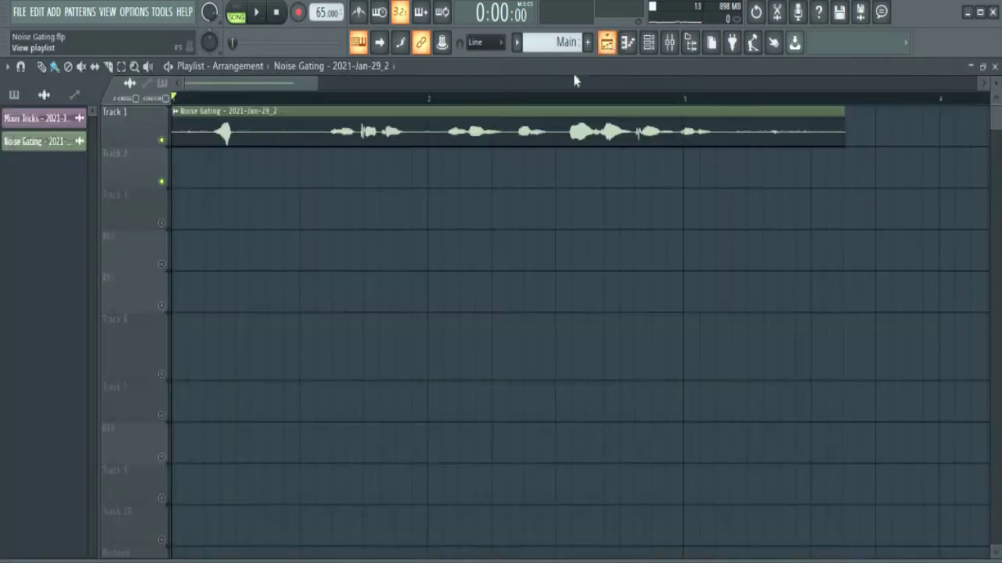
left_click(259, 14)
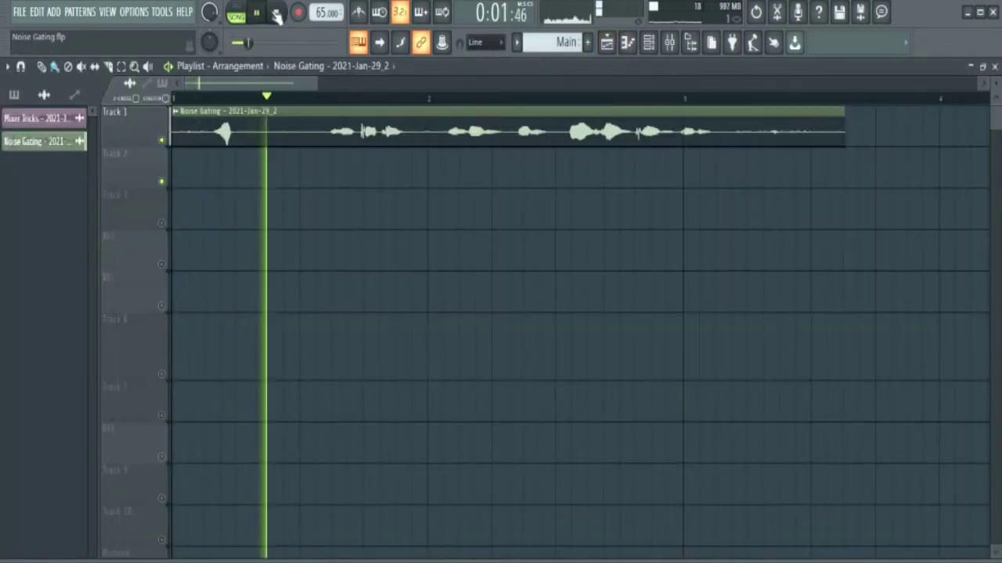
left_click(277, 13)
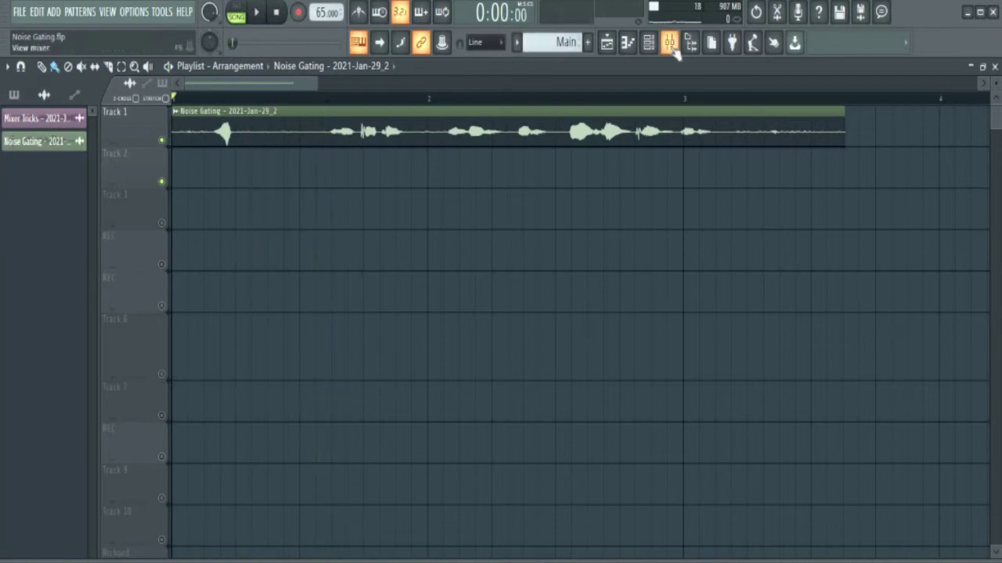
left_click(671, 45)
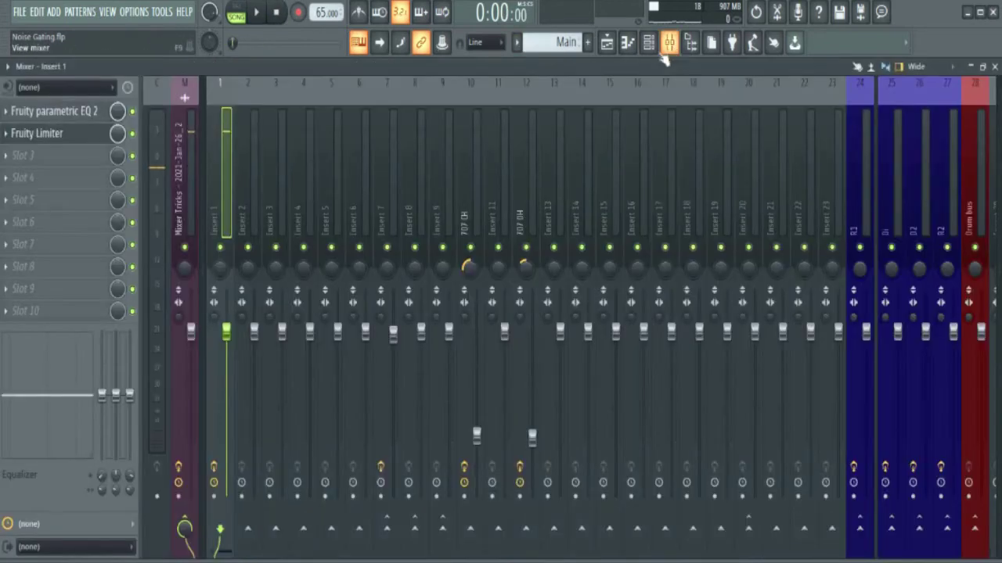
left_click(103, 116)
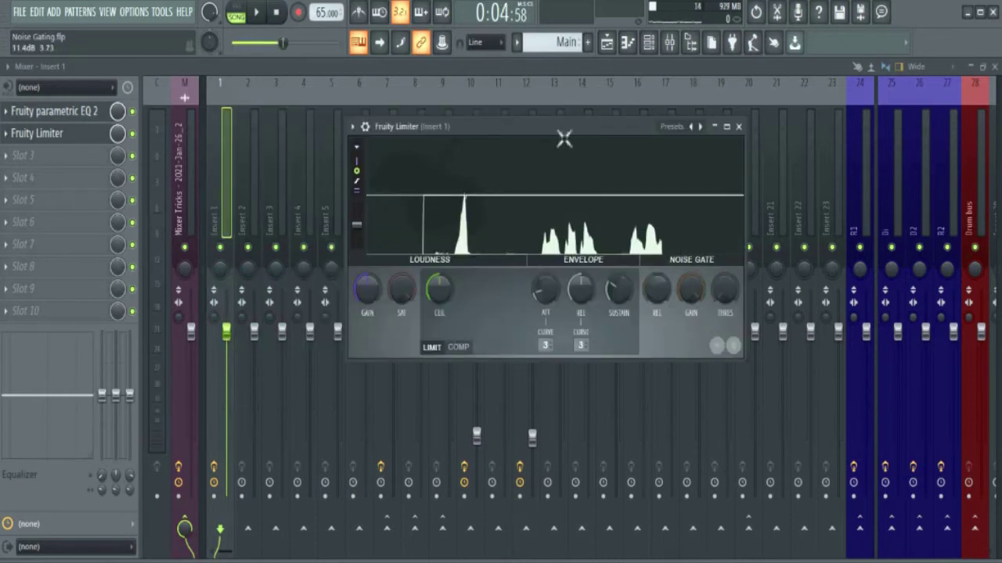
left_click_drag(559, 138, 576, 134)
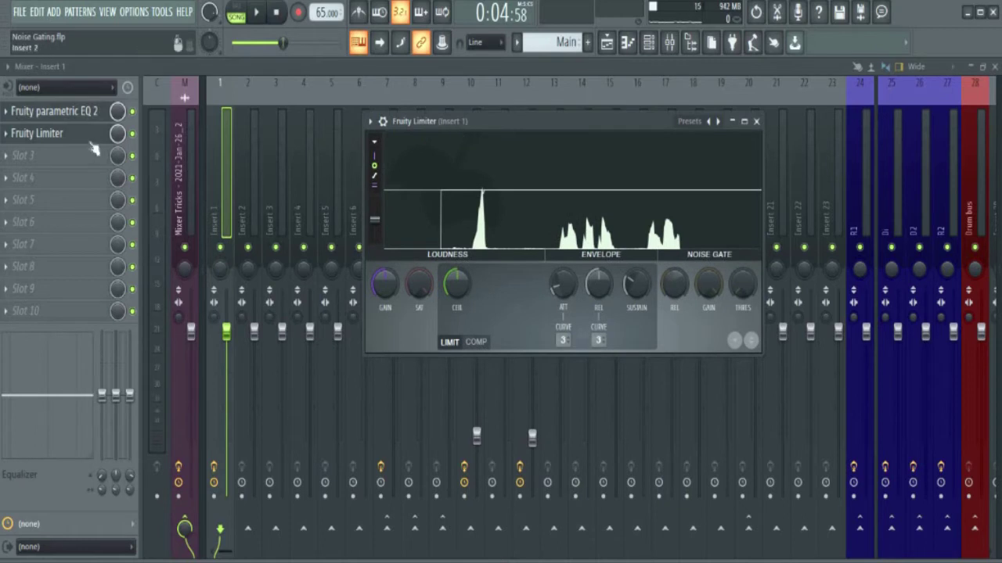
left_click(28, 157)
left_click(28, 156)
left_click(27, 156)
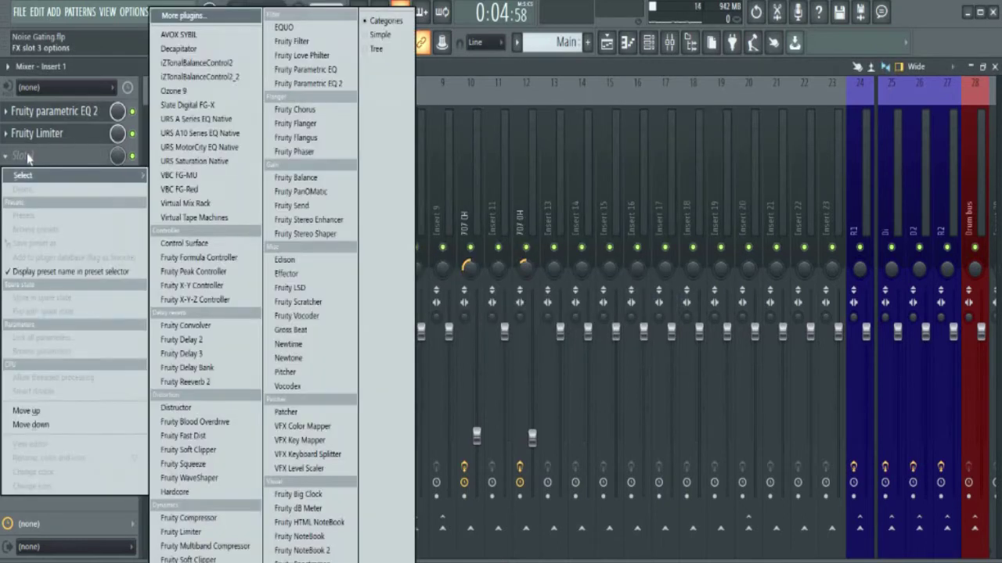
left_click(72, 134)
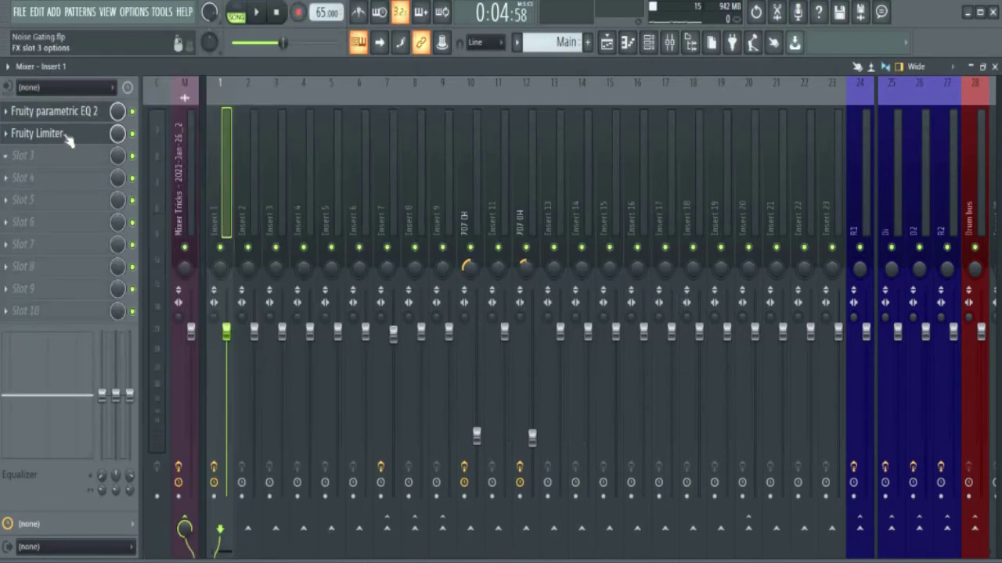
left_click(71, 134)
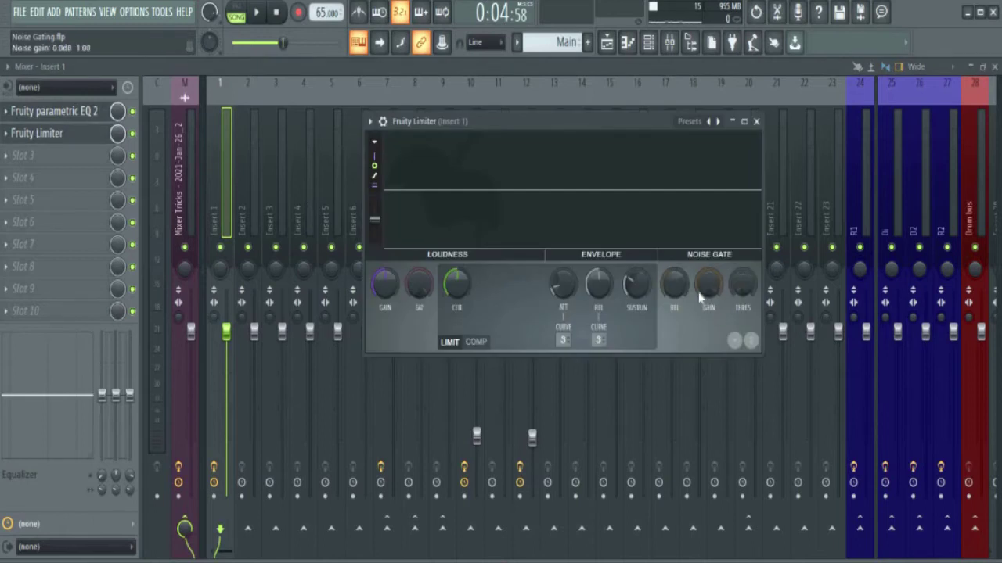
- Tune the Noise Gate with a playback check, ending at gain -35.2 dB and threshold -27.7 dB
left_click_drag(741, 283, 742, 286)
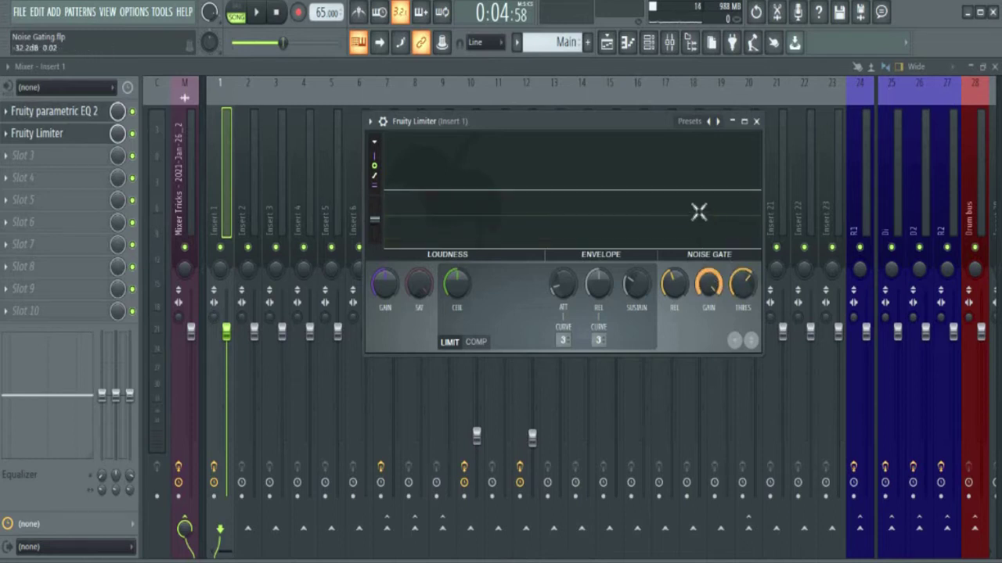
mouse_move(707, 289)
left_mouse_down()
mouse_move(708, 321)
mouse_move(707, 295)
left_mouse_up()
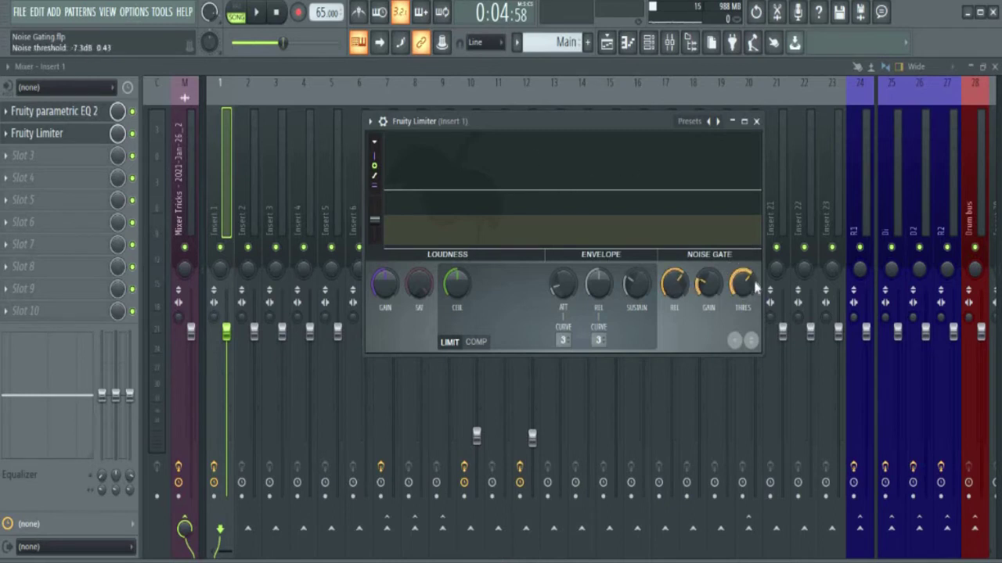
left_click(256, 12)
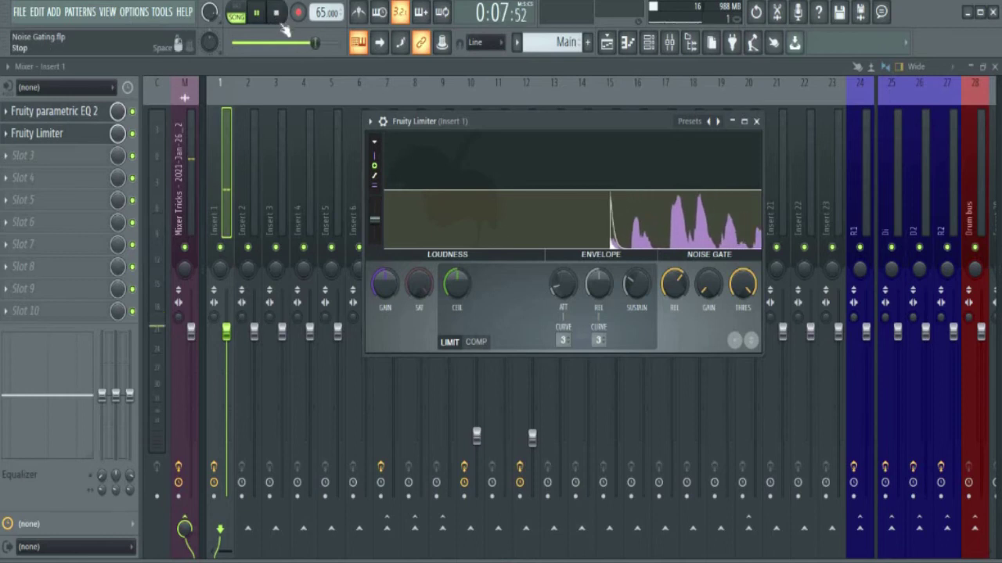
key("space")
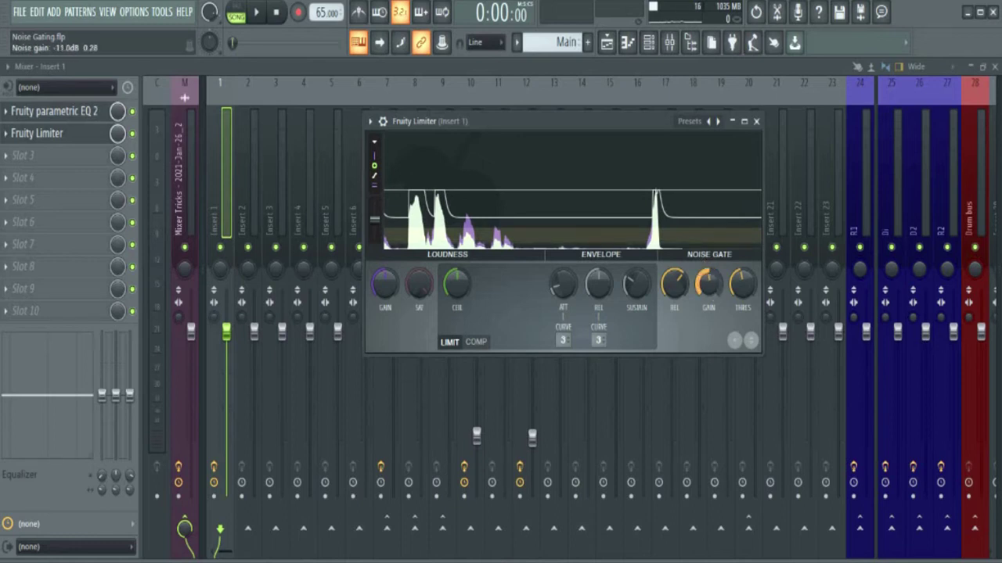
left_click_drag(708, 283, 709, 313)
left_click_drag(732, 278, 732, 270)
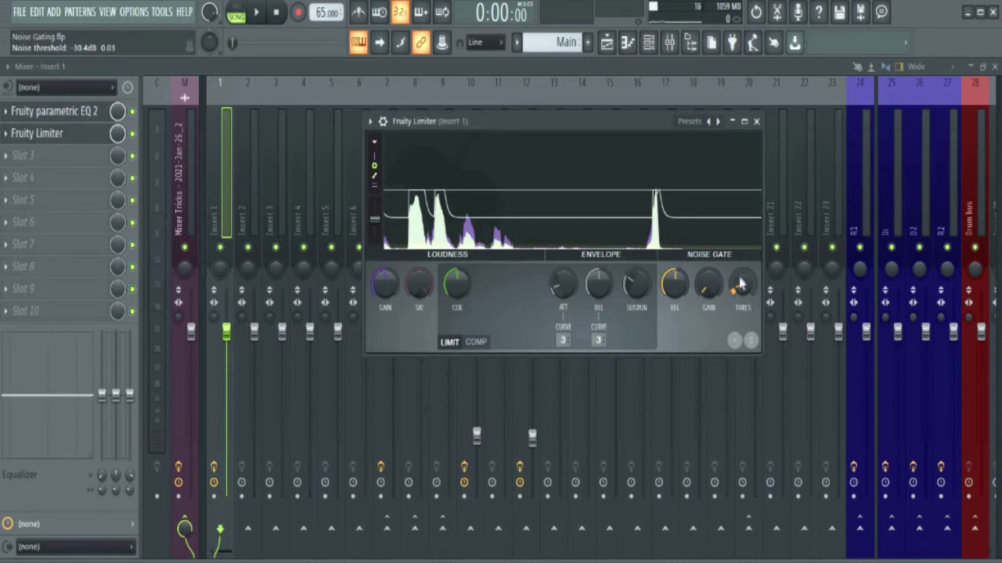
- Reopen the Fruity Limiter, play and stop the gated vocal, then maximize the plugin window
left_click(132, 134)
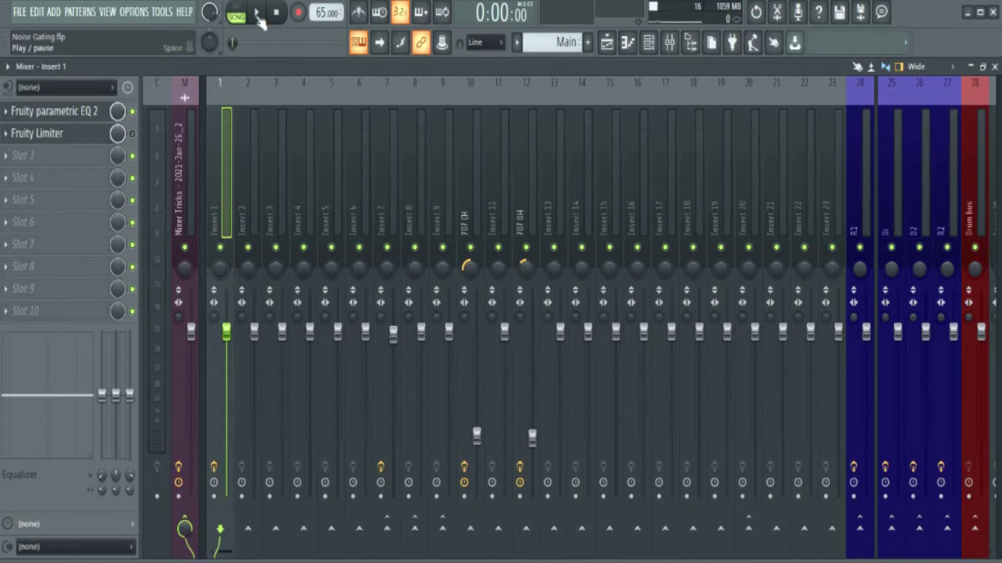
left_click(37, 133)
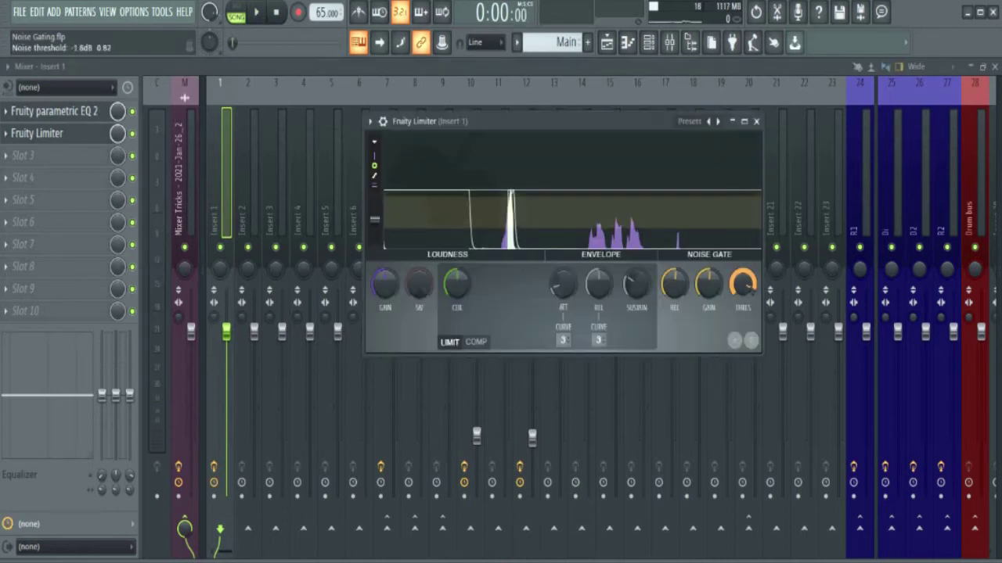
left_click(259, 16)
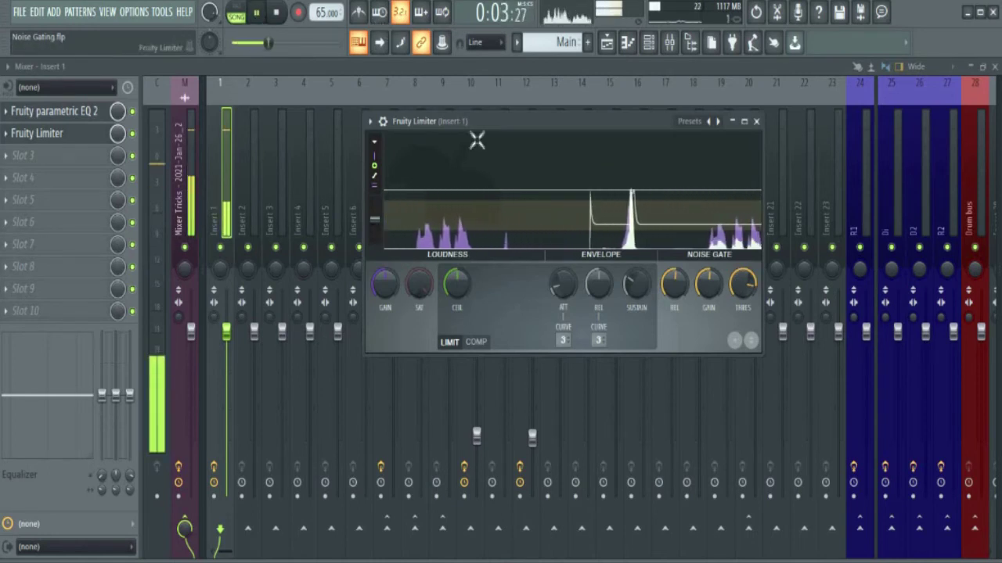
key("space")
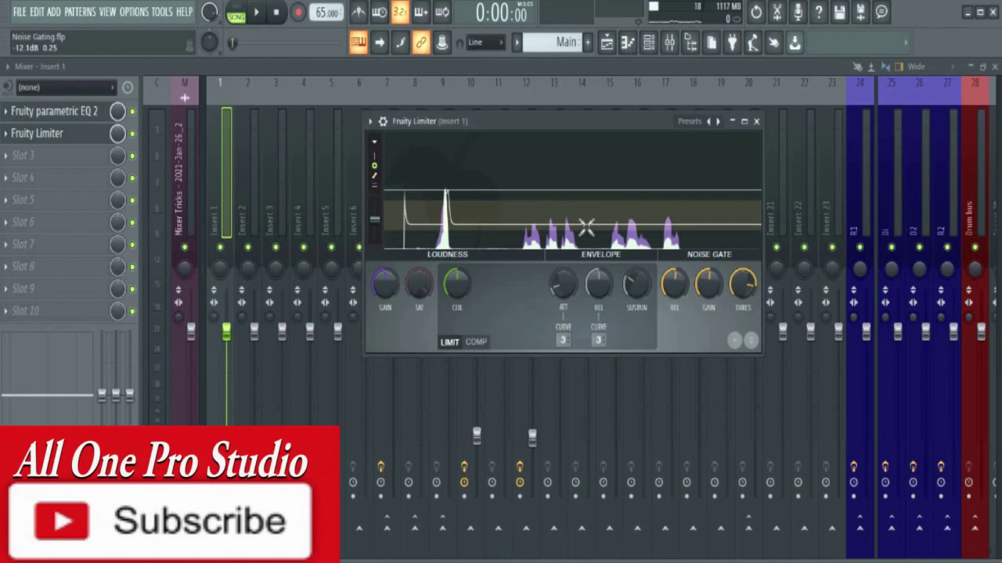
left_click(744, 123)
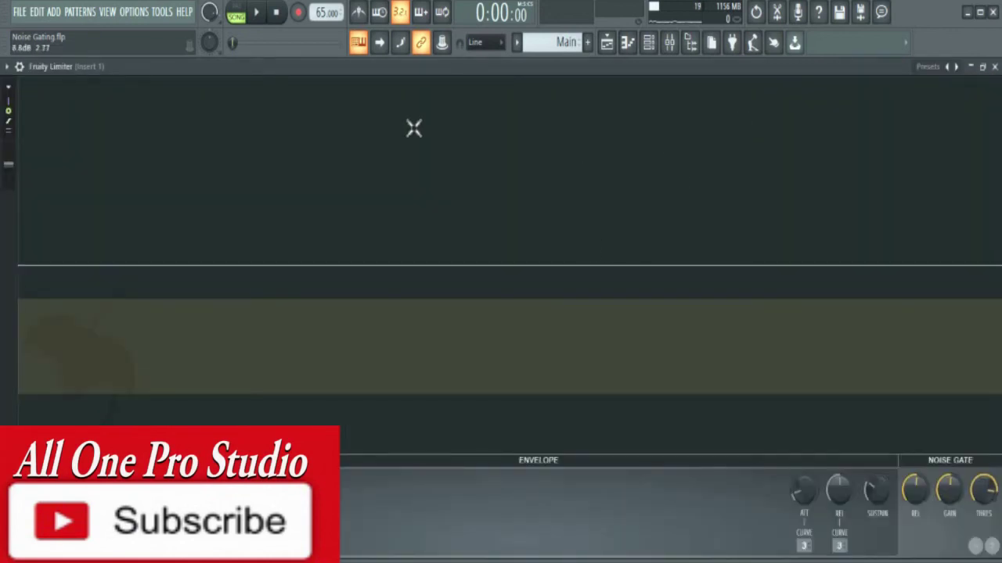
- Set Noise Gate gain to -INF dB, lower threshold, raise limiter release to 85.53 ms, then play
left_click(256, 14)
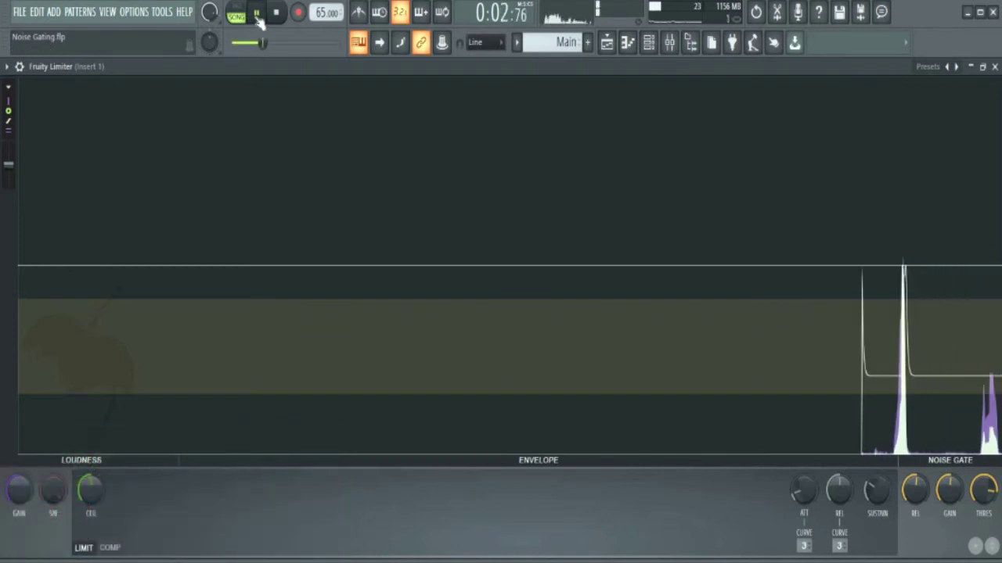
left_click(256, 14)
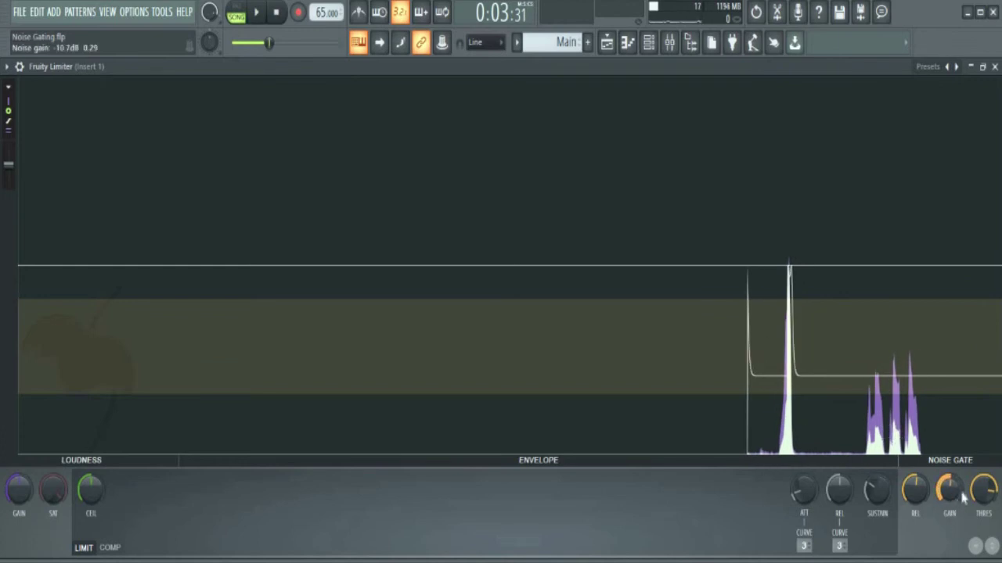
left_click_drag(962, 499, 961, 532)
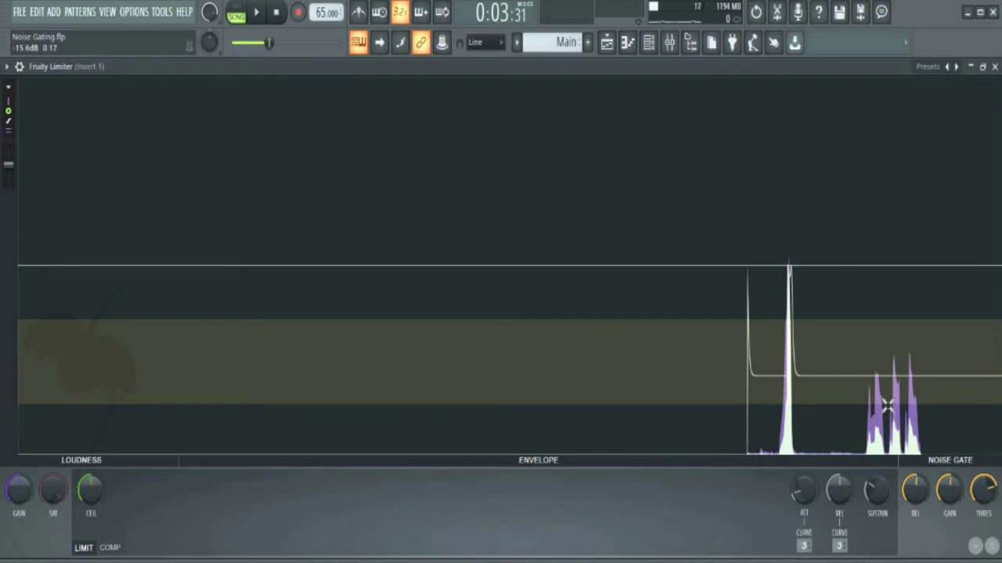
left_click_drag(983, 489, 978, 494)
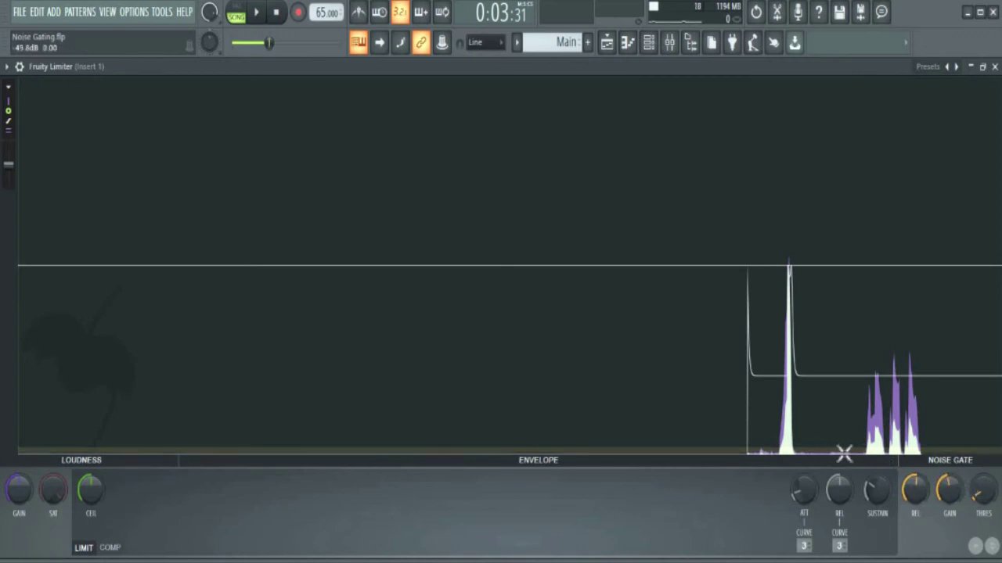
mouse_move(949, 490)
left_mouse_down()
mouse_move(949, 454)
mouse_move(949, 509)
left_mouse_up()
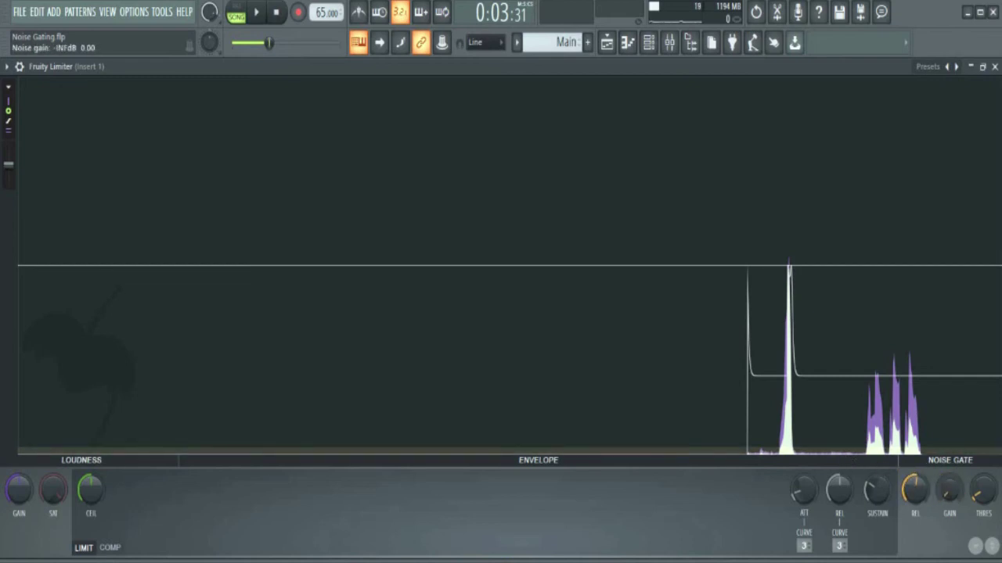
left_click_drag(838, 481, 837, 436)
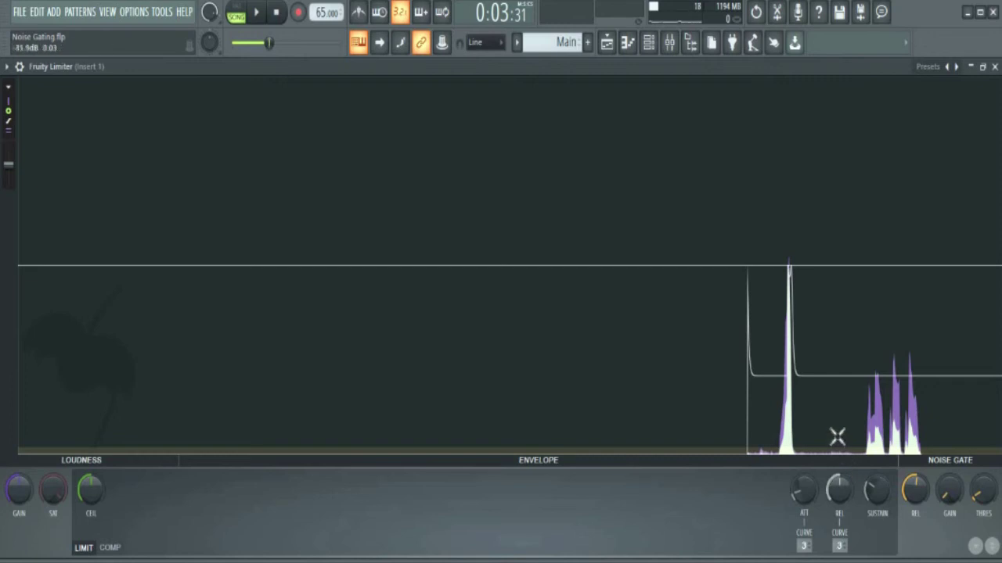
left_click(259, 22)
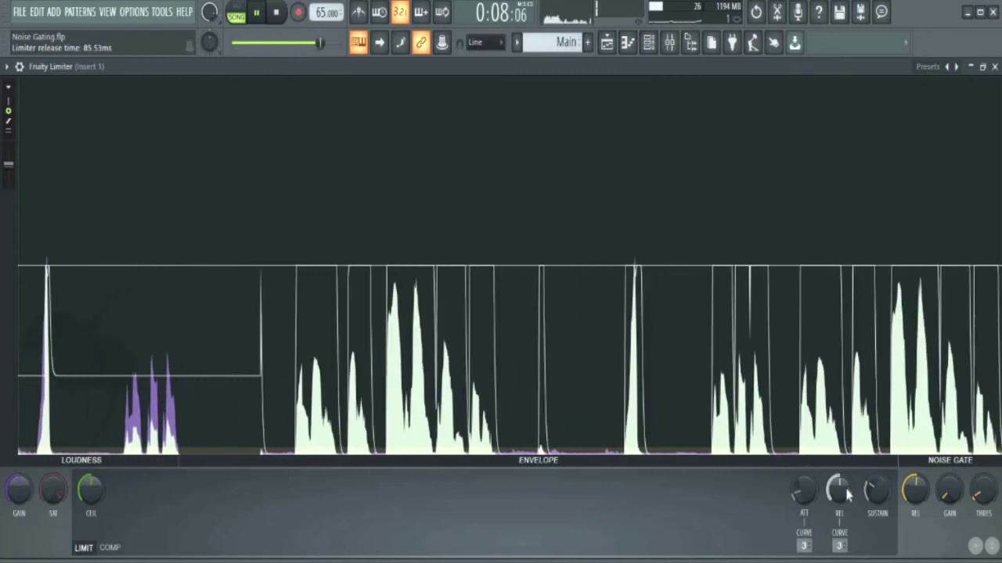
- Cut the Noise Gate release from 2000 ms to 32.67 ms, re-audition, then show the Mixer
key("space")
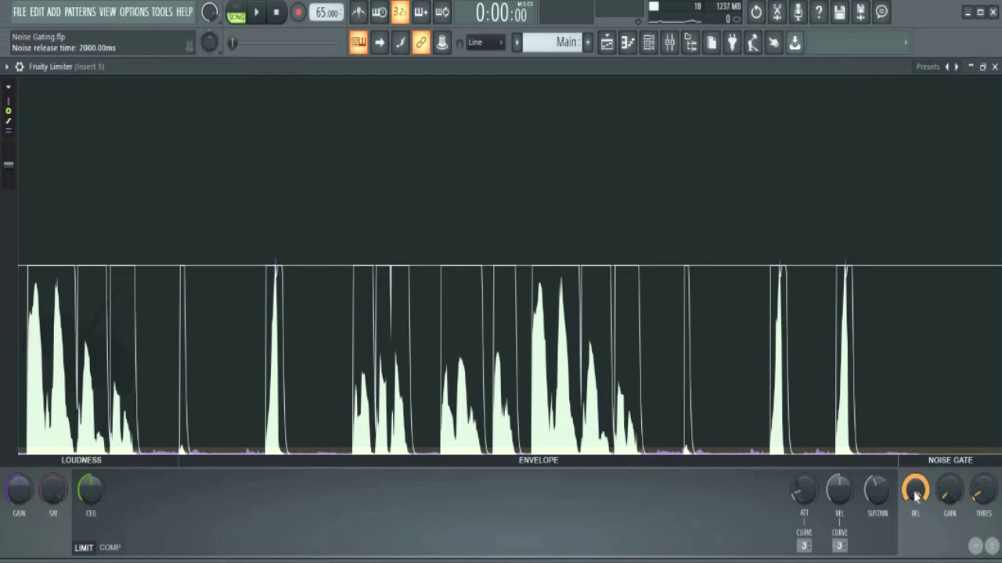
key("space")
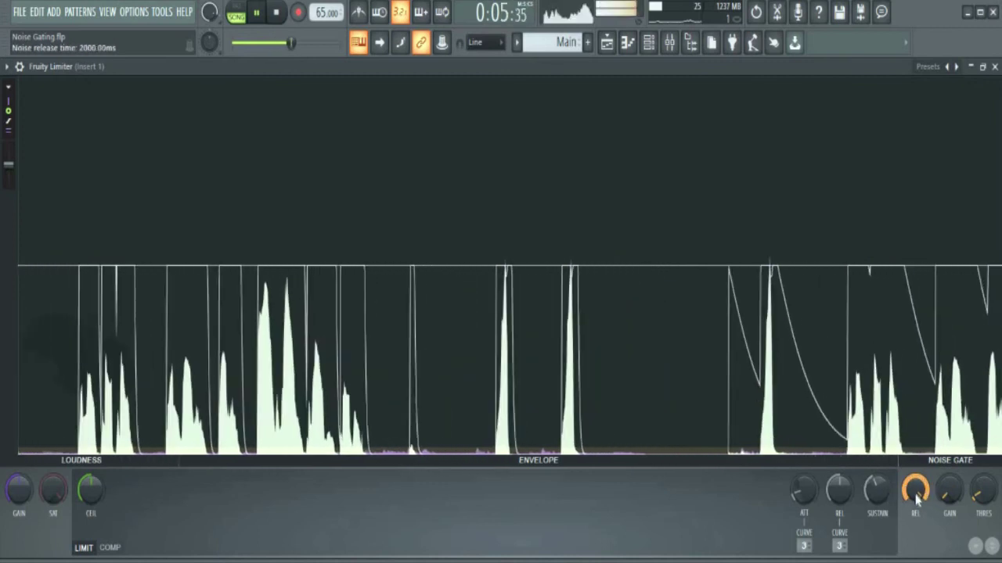
left_click_drag(917, 500, 918, 532)
key("space")
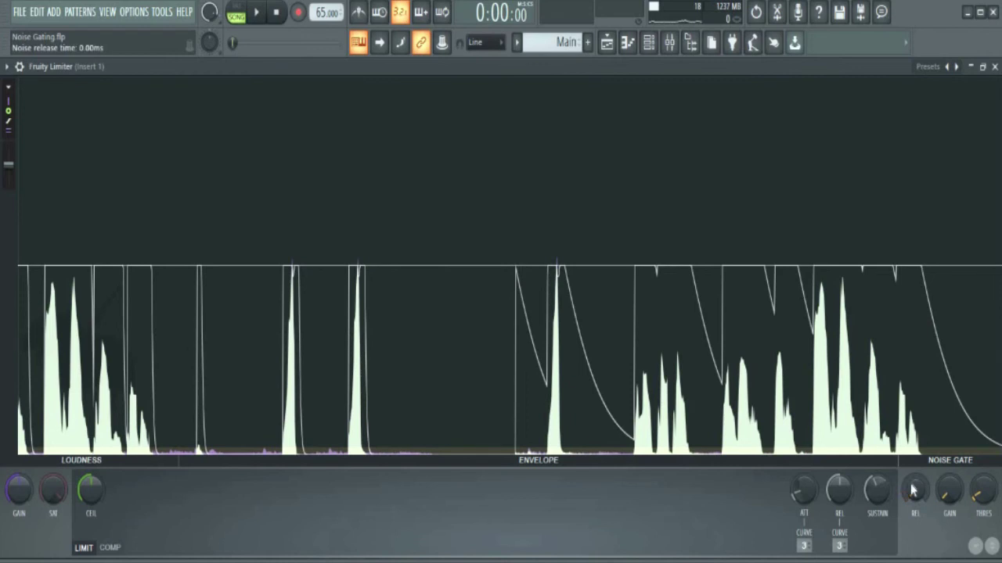
key("space")
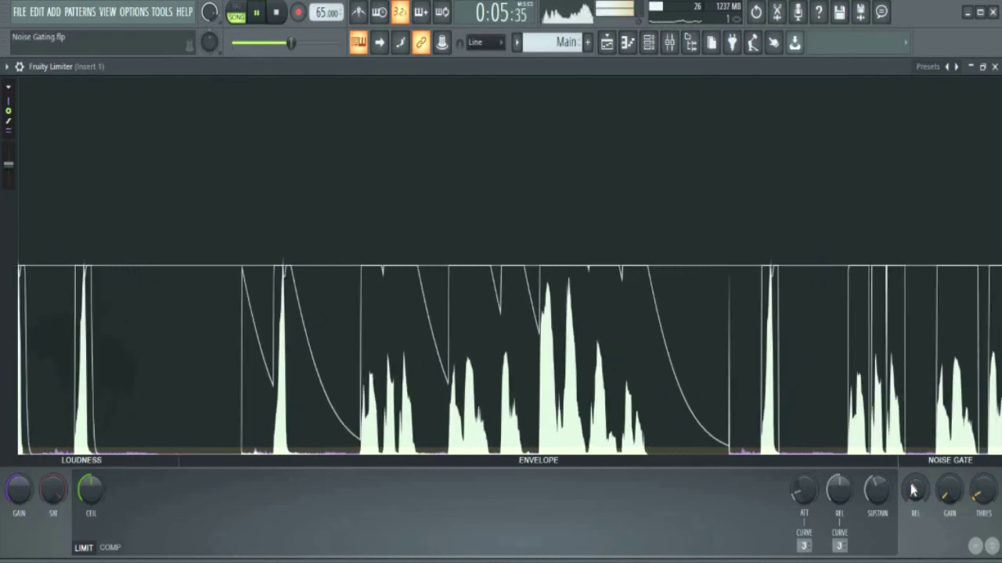
key("space")
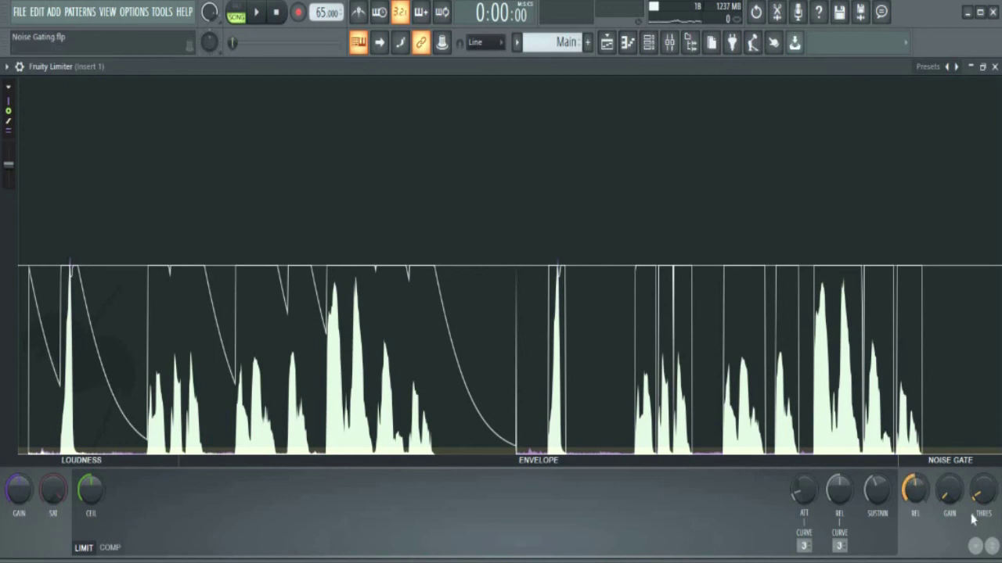
key("space")
key("F9")
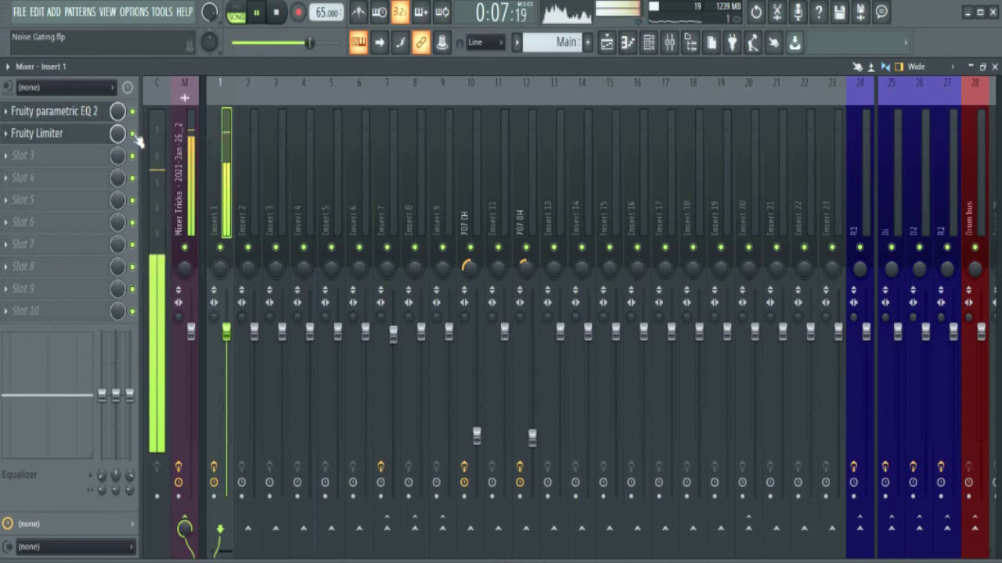
key("space")
left_click(133, 134)
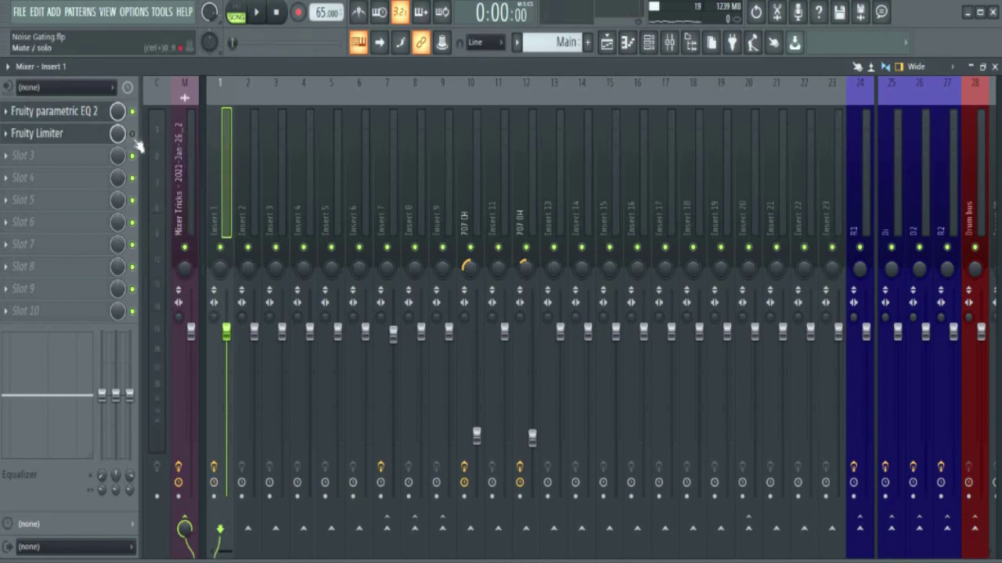
key("space")
key("space")
left_click(137, 138)
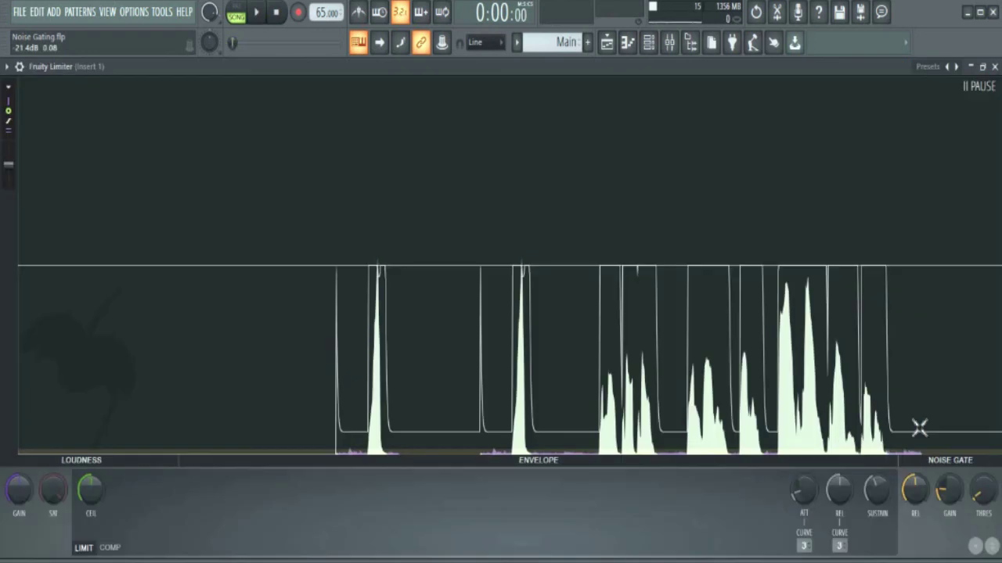